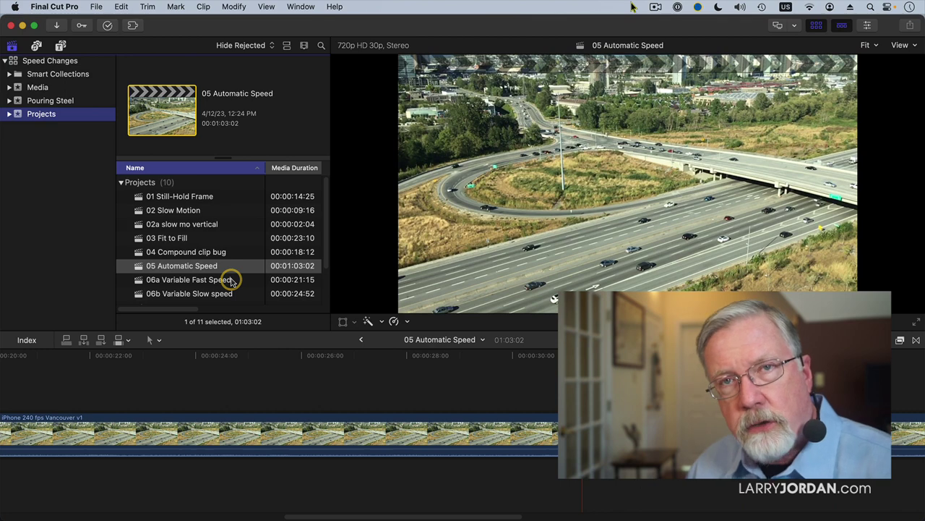
pyautogui.press('super+1')
pyautogui.doubleClick(230, 281)
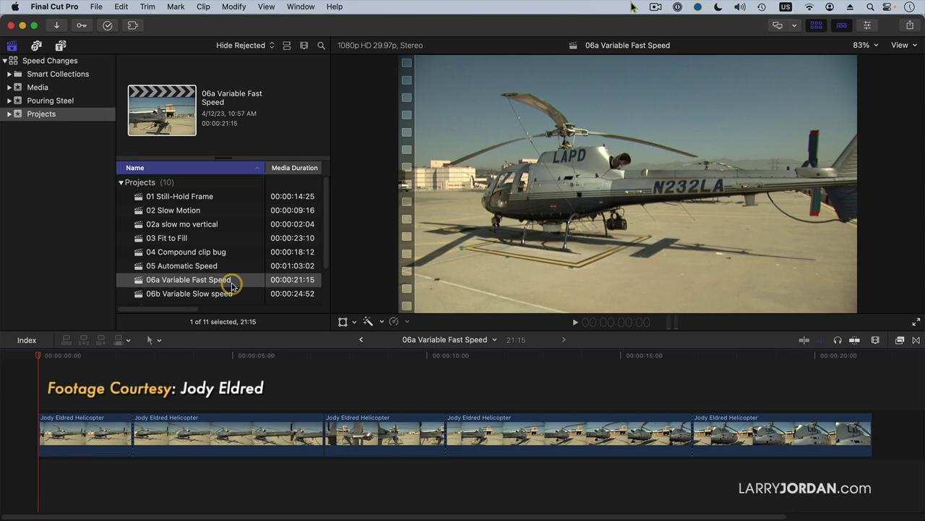
pyautogui.press('space')
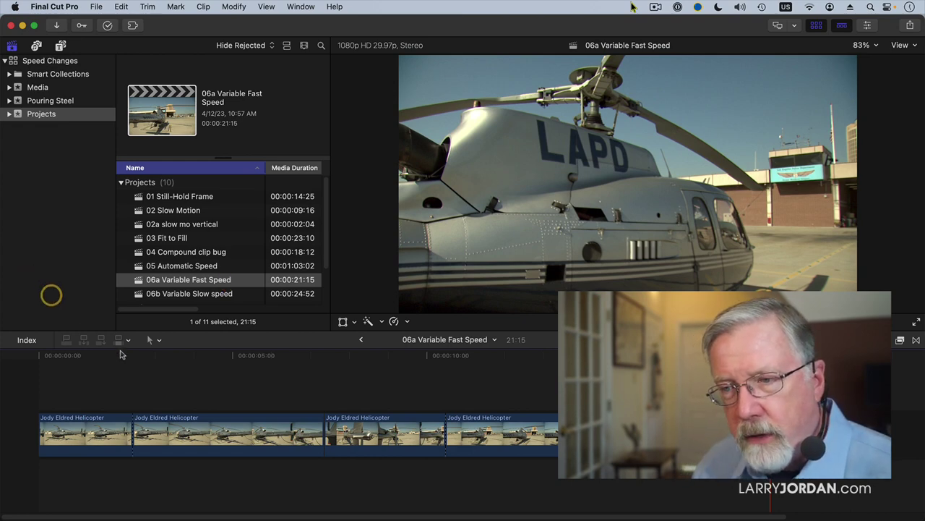
# Speed the second helicopter clip up to Fast 4x (400%)
pyautogui.click(183, 427)
pyautogui.click(541, 425)
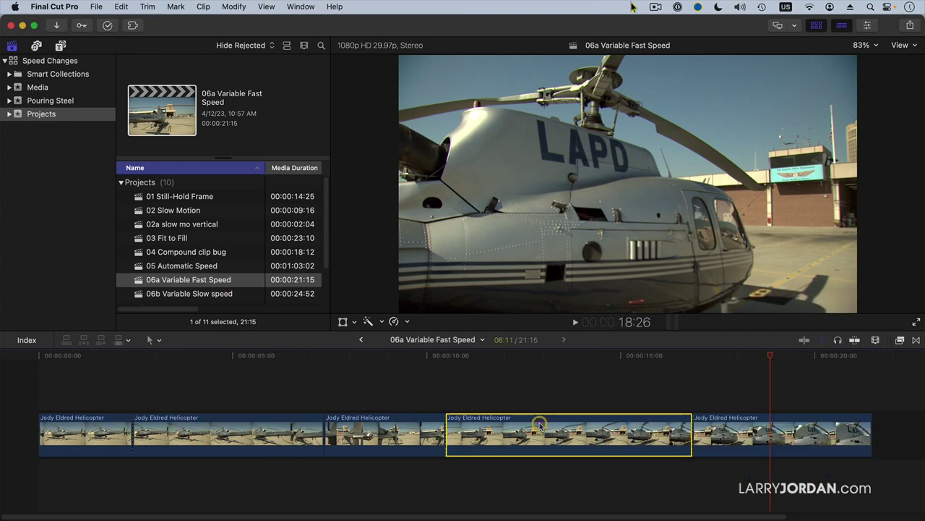
pyautogui.click(410, 434)
pyautogui.press('super+a')
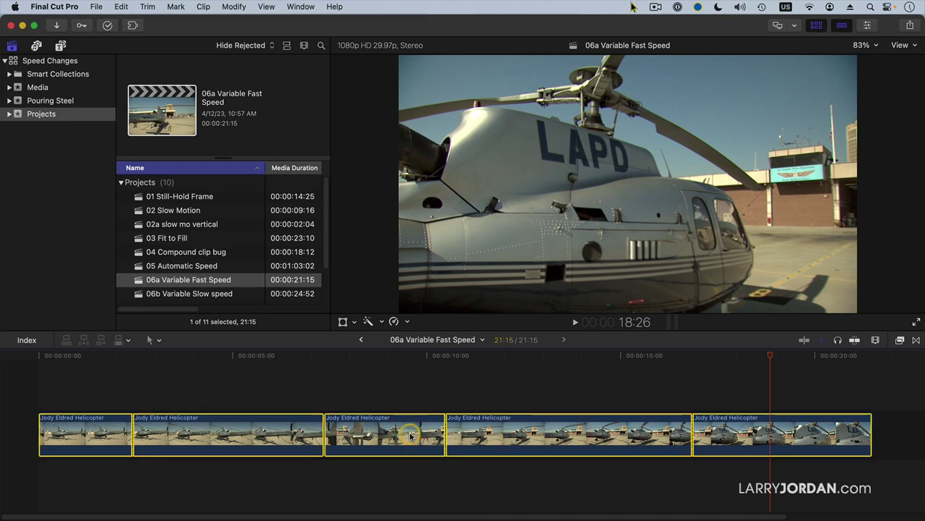
pyautogui.click(393, 394)
pyautogui.click(256, 432)
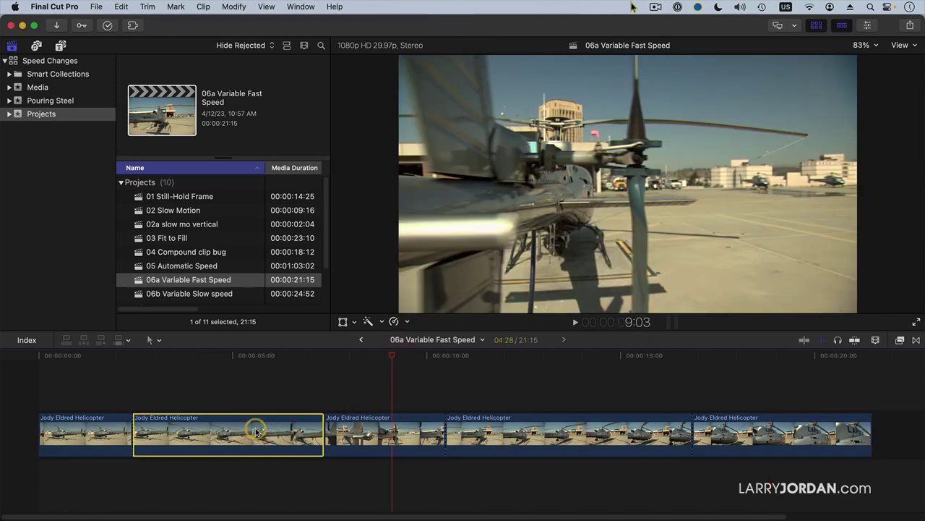
pyautogui.click(409, 322)
pyautogui.moveTo(409, 346)
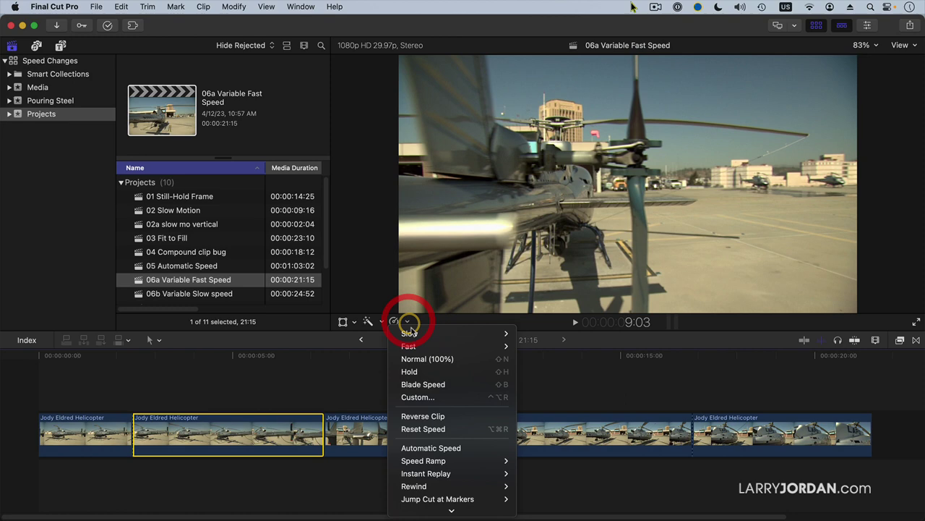
pyautogui.click(530, 360)
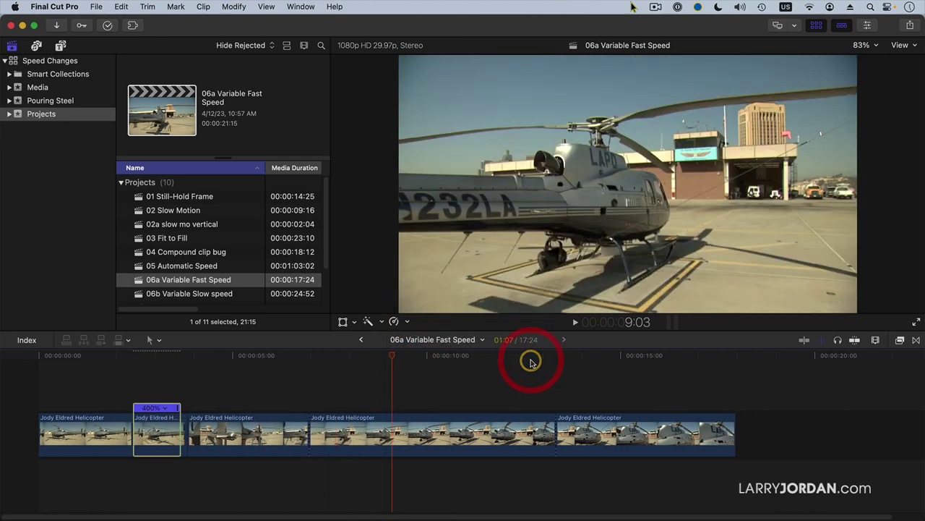
# Set the fourth helicopter clip to Fast 4x and return the playhead to the start
pyautogui.click(393, 424)
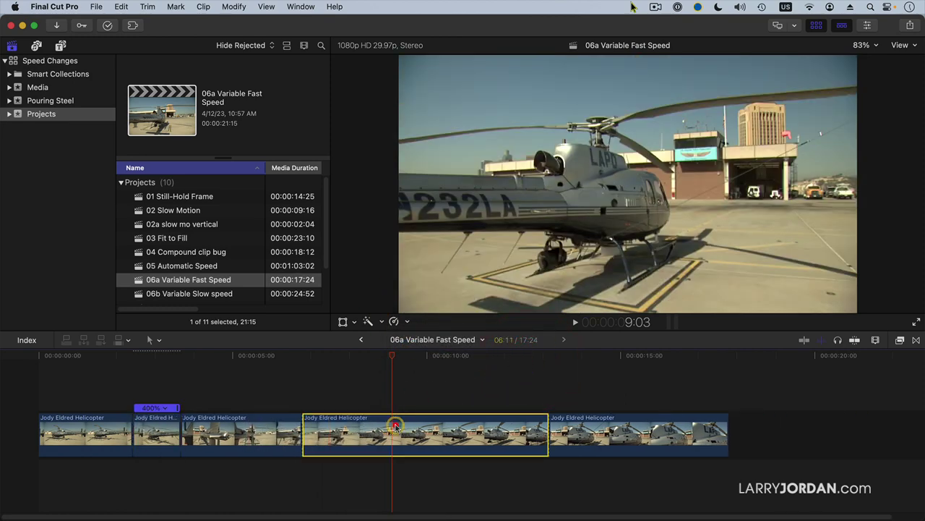
pyautogui.click(401, 321)
pyautogui.moveTo(409, 345)
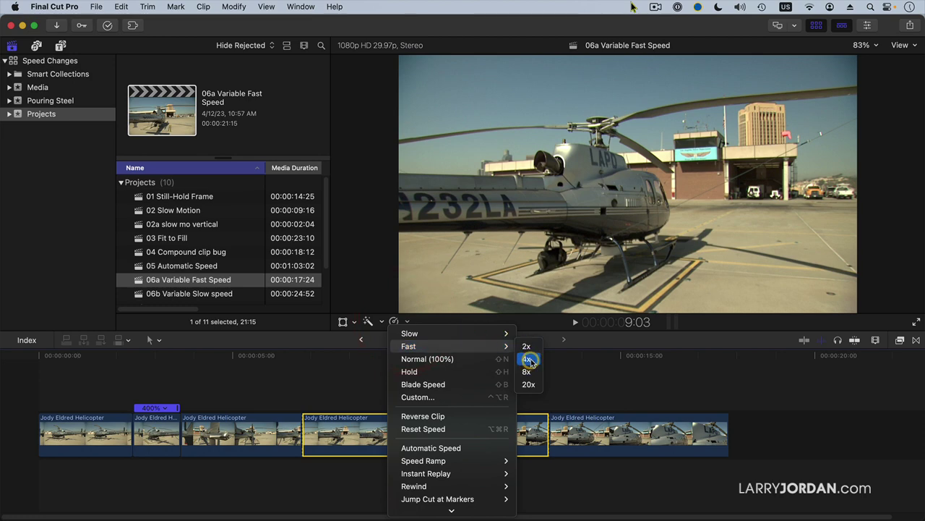
pyautogui.click(527, 359)
pyautogui.moveTo(52, 357); pyautogui.dragTo(38, 360)
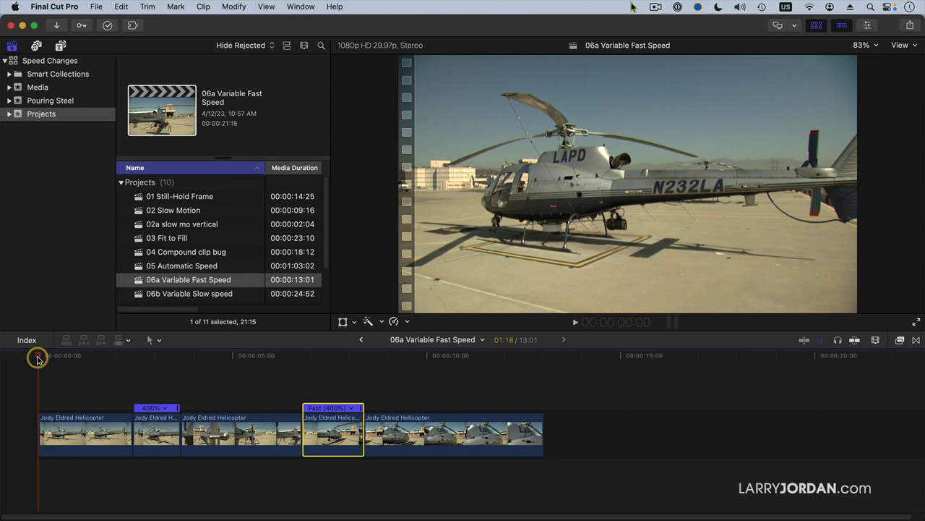
pyautogui.press('space')
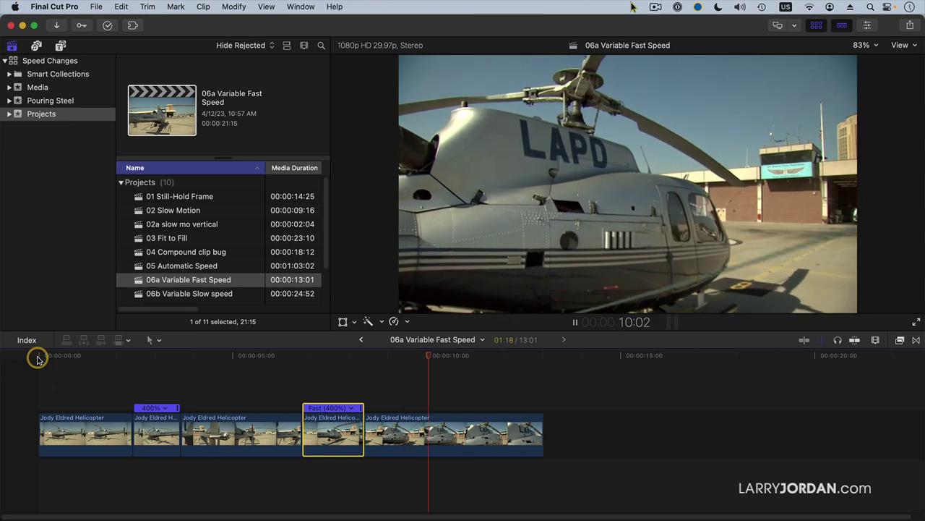
pyautogui.click(37, 360)
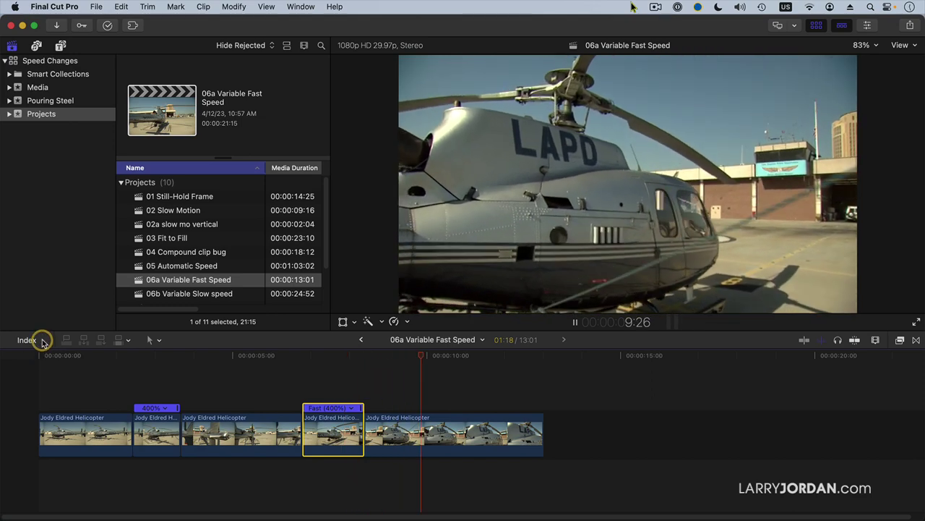
pyautogui.press('space')
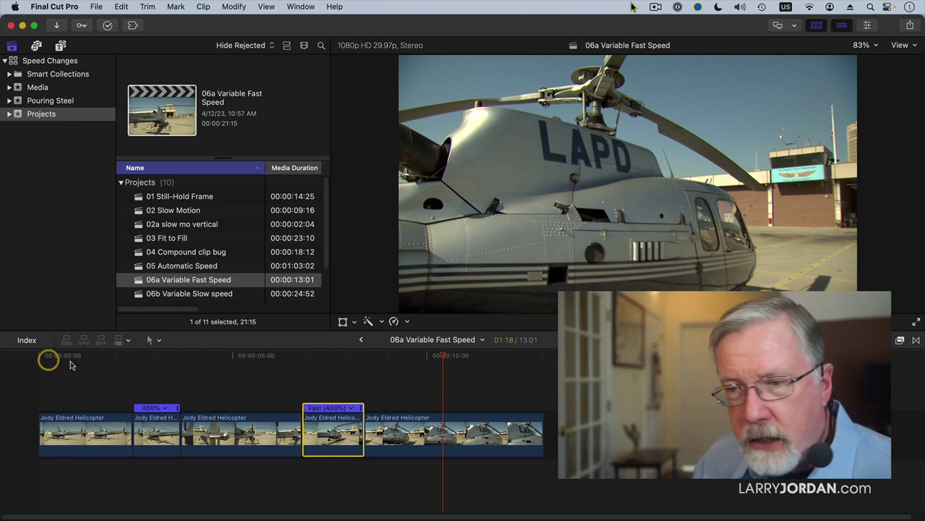
# Change the fourth clip's retime speed from 400% to Fast 8x
pyautogui.click(325, 419)
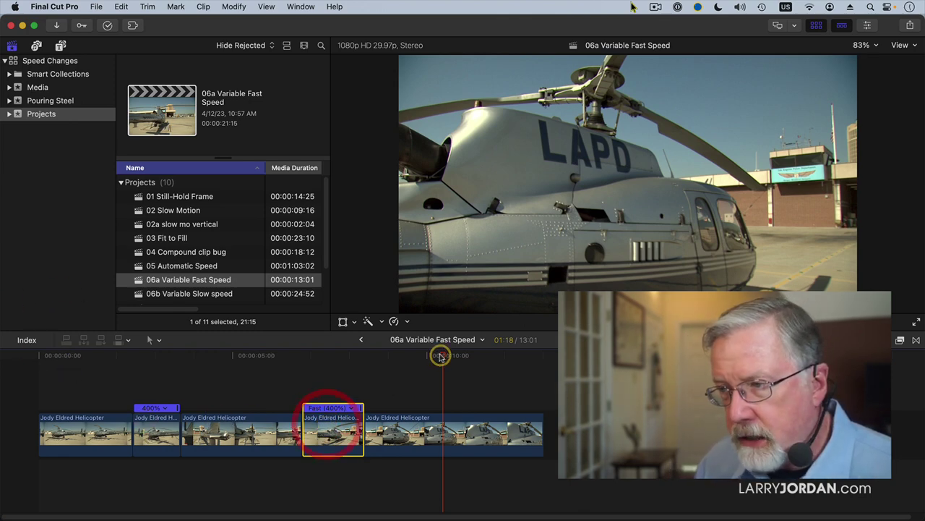
pyautogui.click(352, 408)
pyautogui.moveTo(390, 431)
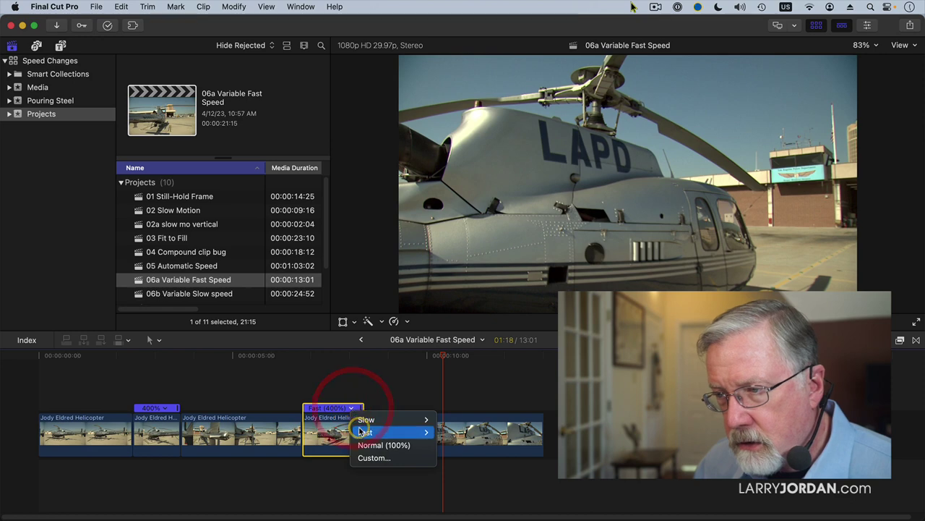
pyautogui.click(447, 458)
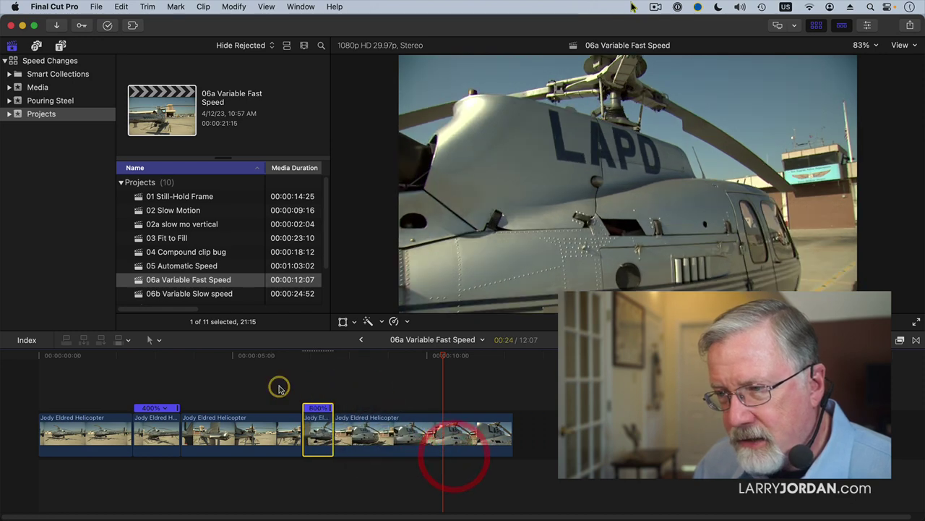
# Play back the timeline from about five seconds to review the faster clip
pyautogui.click(231, 355)
pyautogui.press('space')
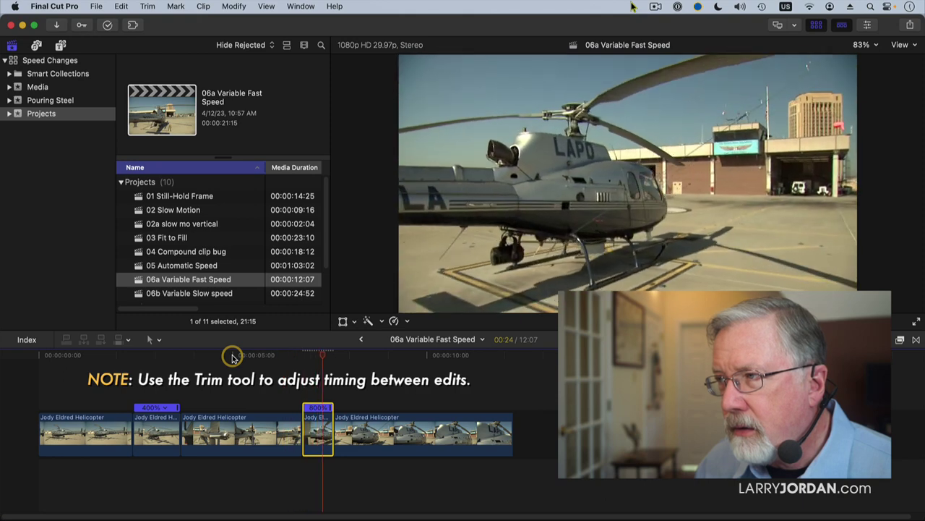
pyautogui.press('space')
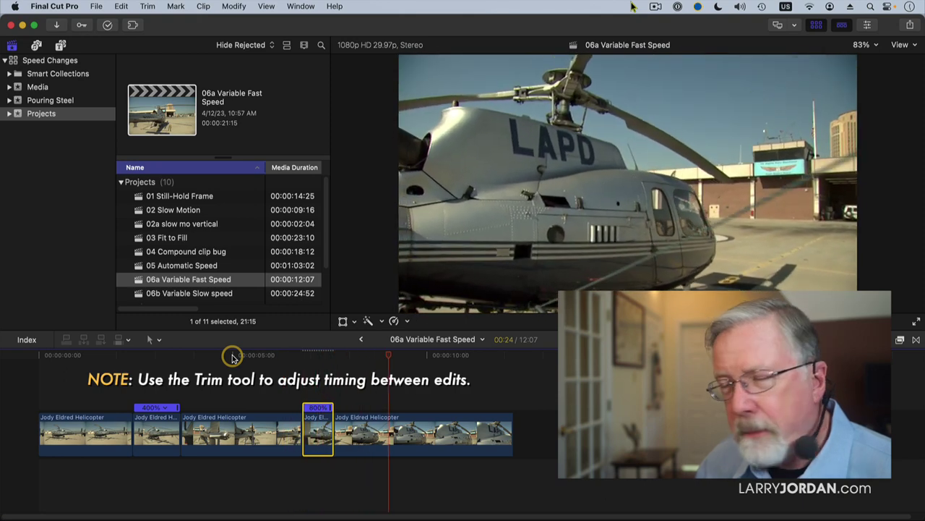